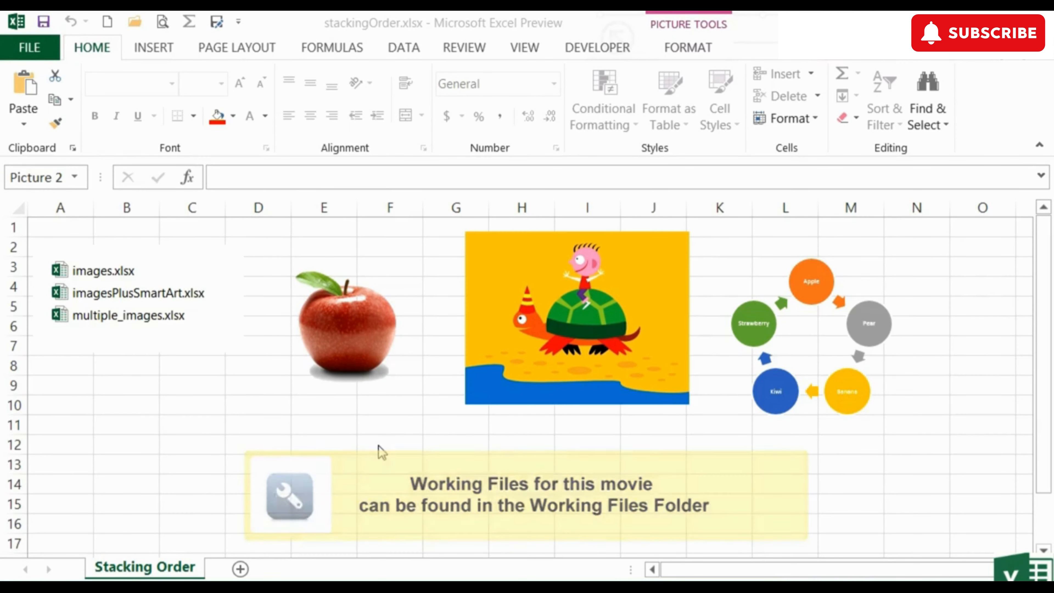
Overlap the apple picture, the turtle picture and the SmartArt cycle on the file list picture around columns A to F.
{"action": "left_click", "coordinate": [359, 356]}
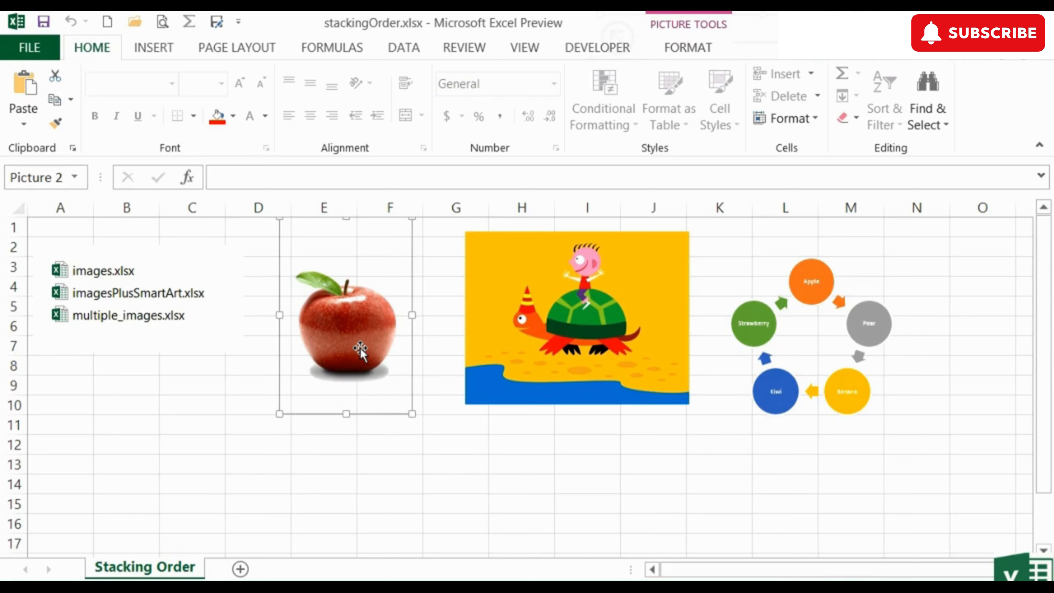
{"action": "left_click_drag", "start_coordinate": [355, 347], "coordinate": [129, 377]}
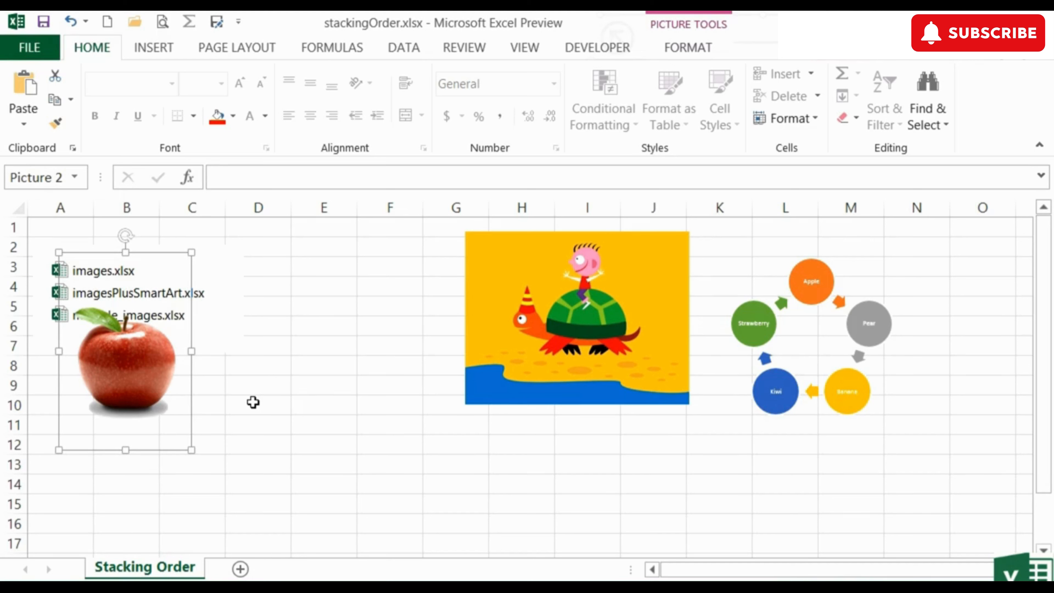
{"action": "left_click", "coordinate": [556, 319]}
{"action": "left_click_drag", "start_coordinate": [565, 324], "coordinate": [237, 328]}
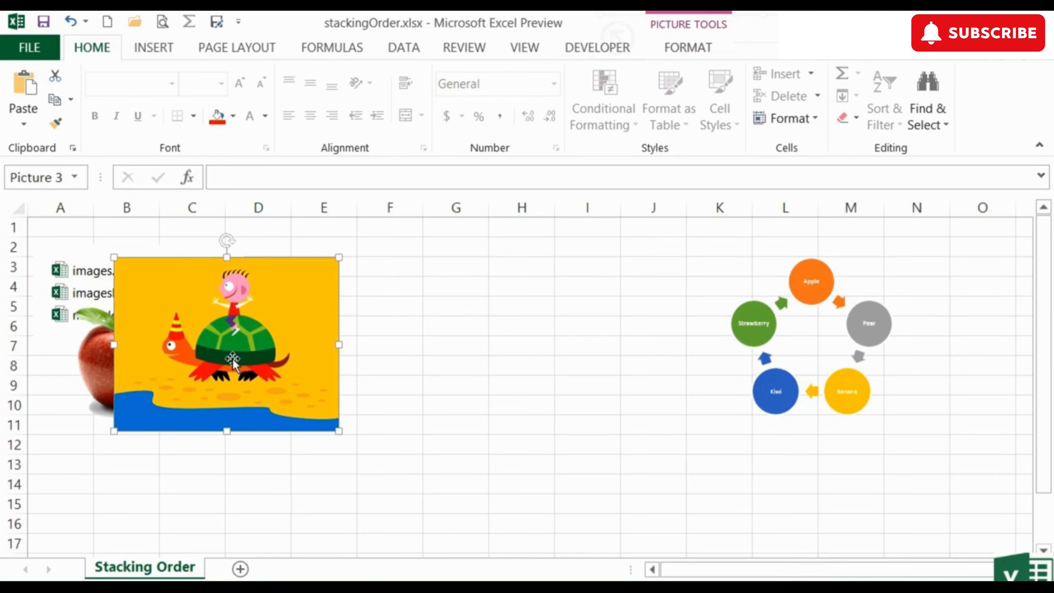
{"action": "left_click", "coordinate": [858, 412]}
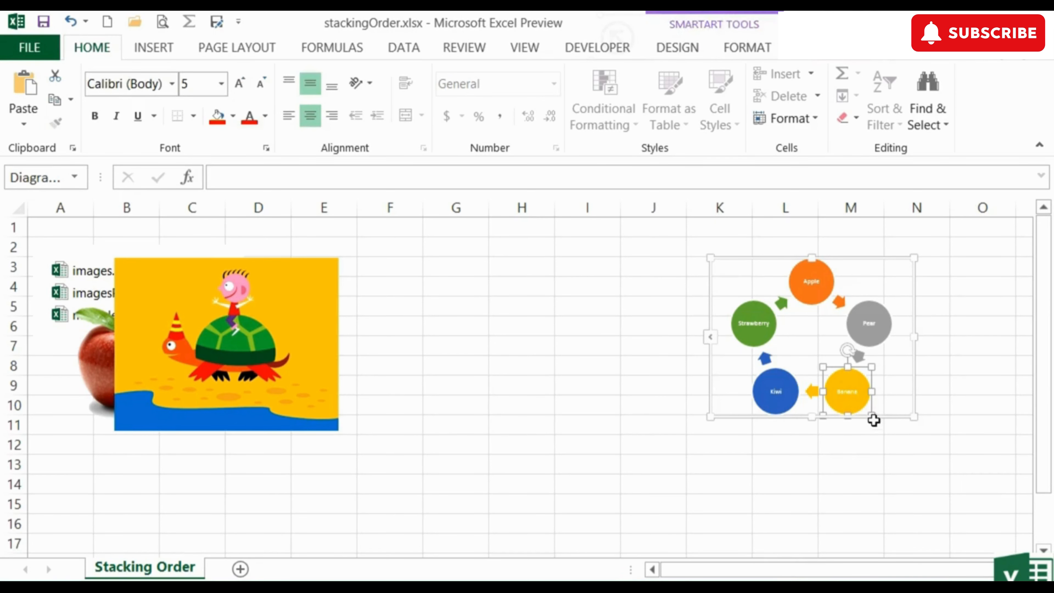
{"action": "left_click_drag", "start_coordinate": [885, 417], "coordinate": [372, 469]}
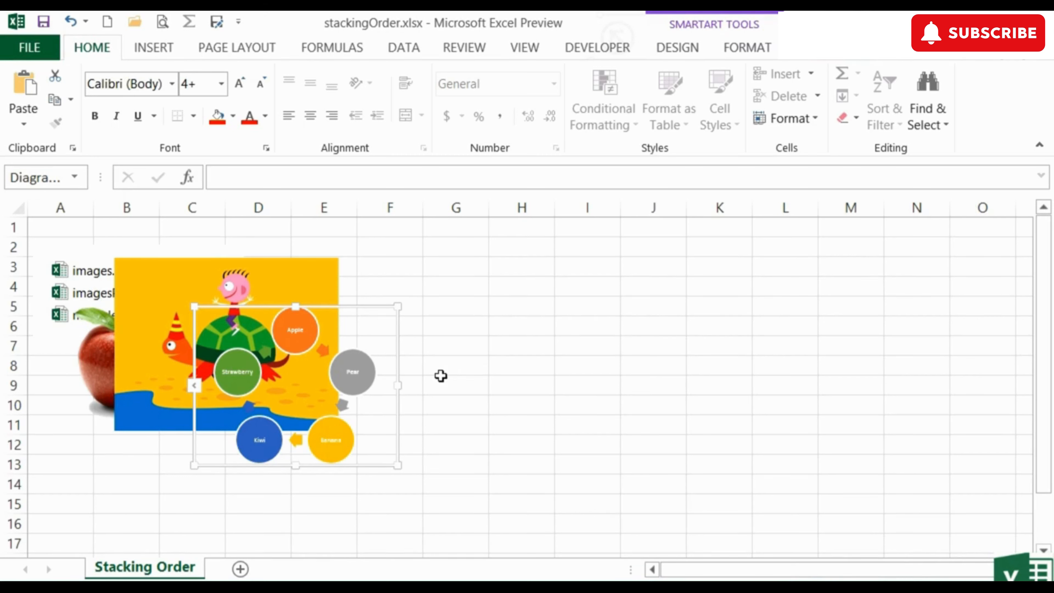
Select the file list, the apple, the turtle picture and the SmartArt in turn to examine their stacking order.
{"action": "left_click", "coordinate": [82, 274]}
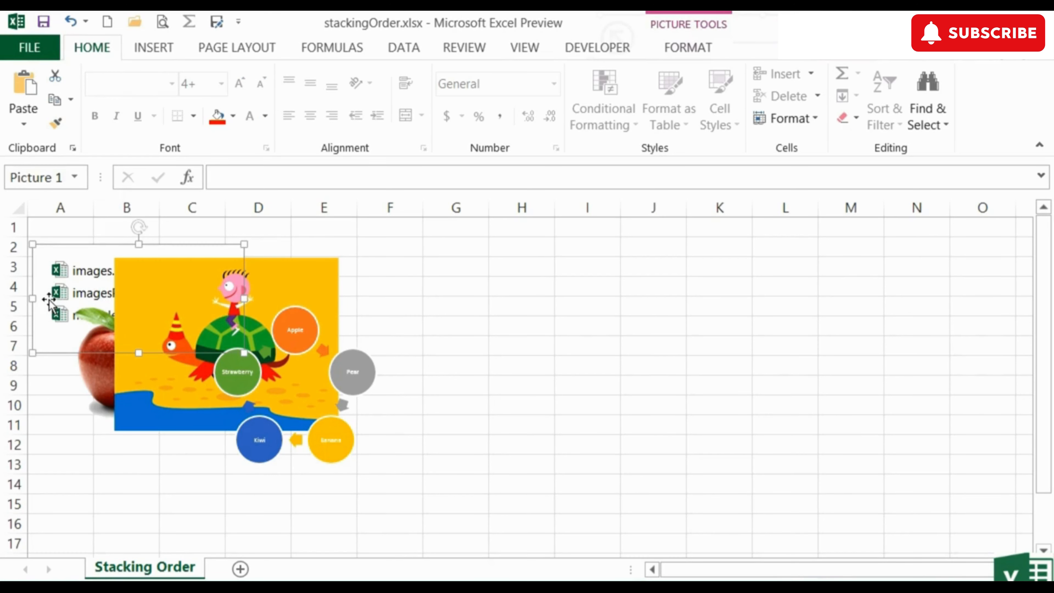
{"action": "left_click", "coordinate": [98, 368]}
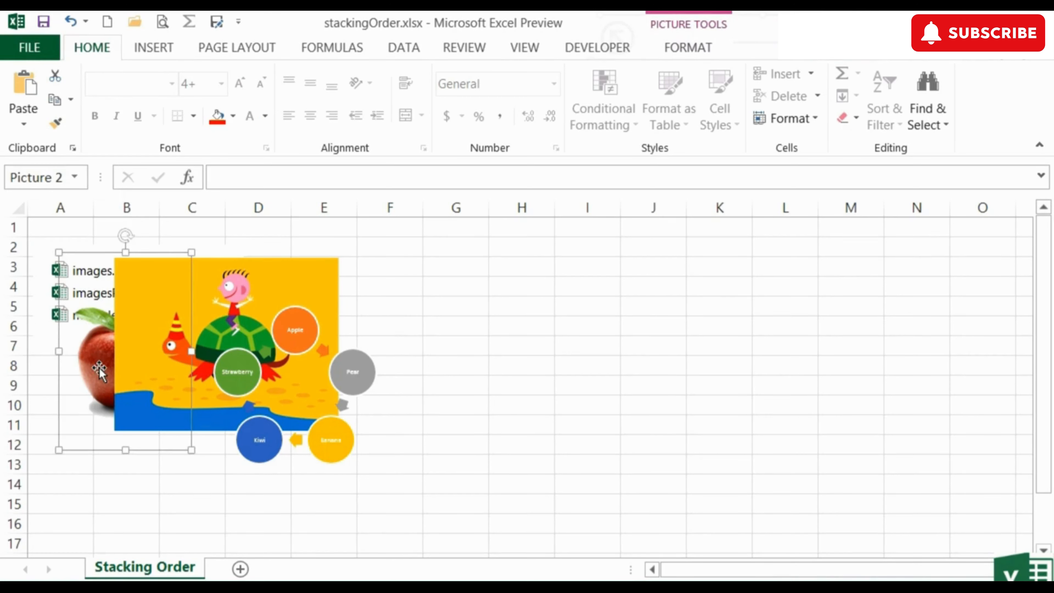
{"action": "left_click", "coordinate": [237, 297]}
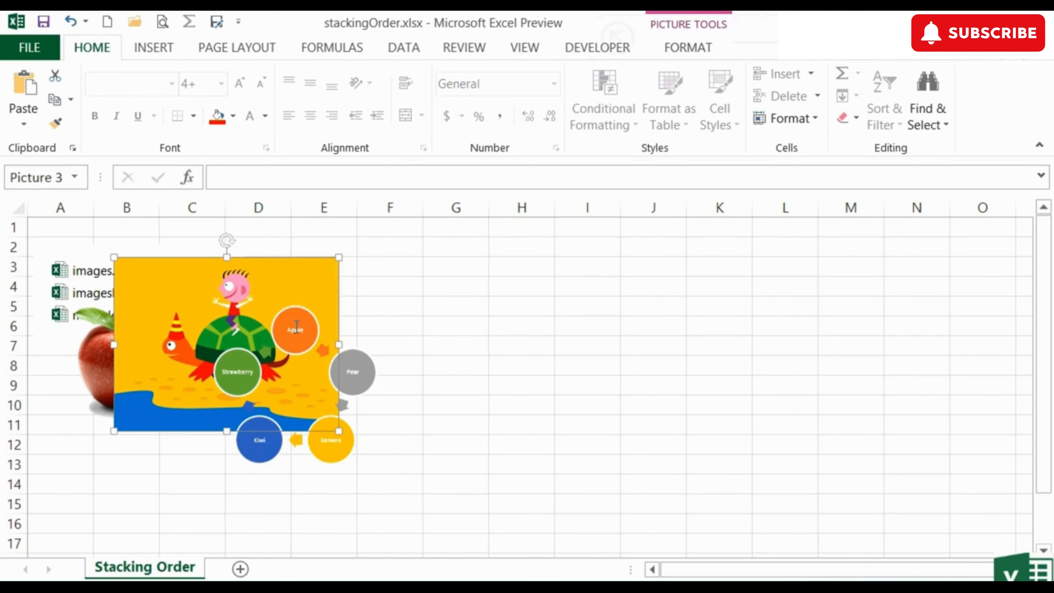
{"action": "left_click", "coordinate": [282, 333]}
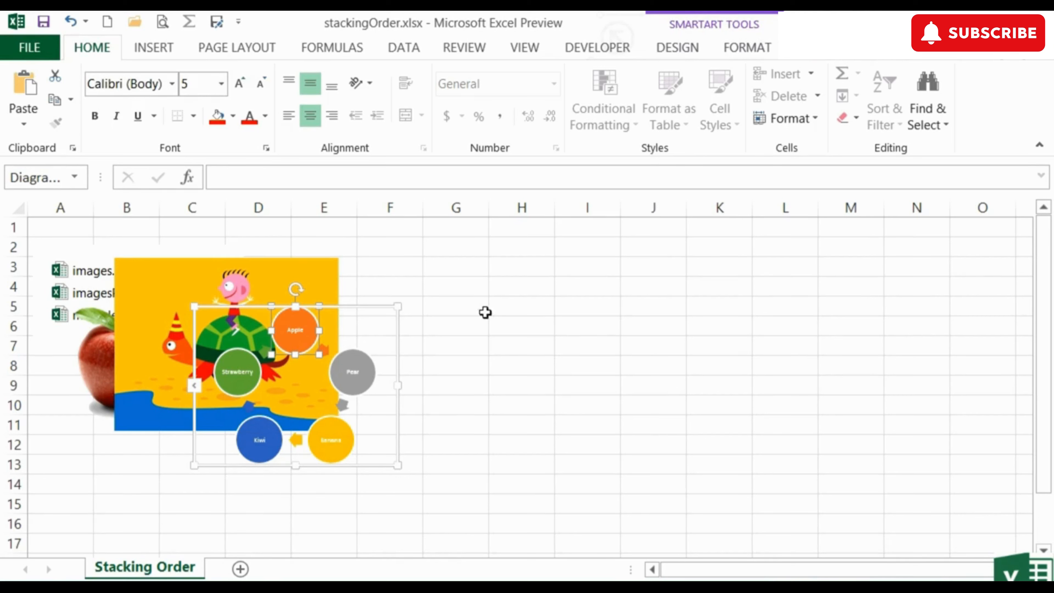
Move the turtle picture to the empty area starting at column H and enlarge it to about 3.56" by 4.61".
{"action": "left_click", "coordinate": [324, 269]}
{"action": "left_click_drag", "start_coordinate": [261, 280], "coordinate": [637, 235]}
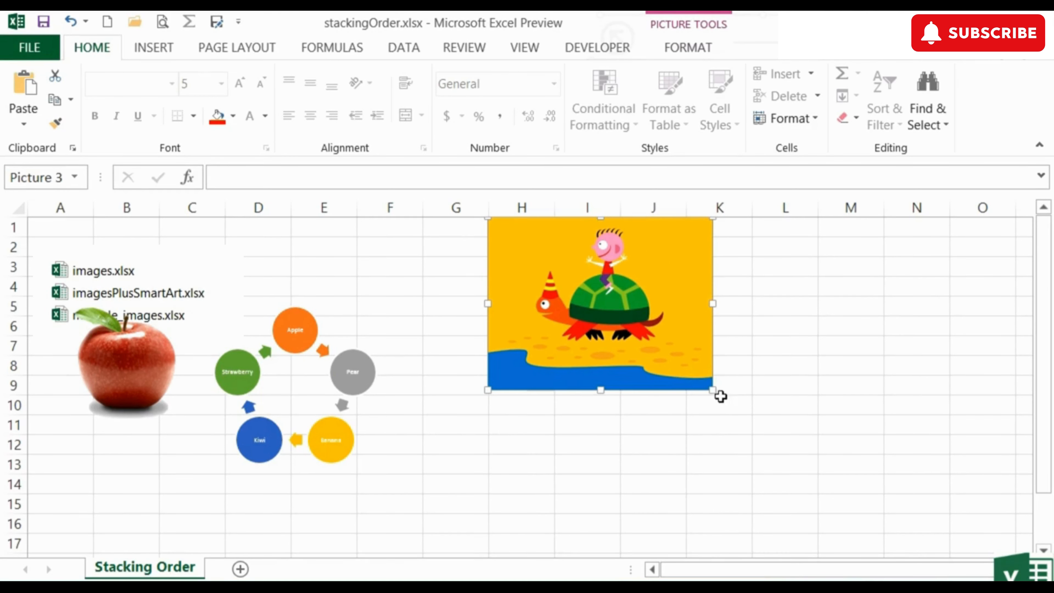
{"action": "left_click_drag", "start_coordinate": [712, 395], "coordinate": [943, 498]}
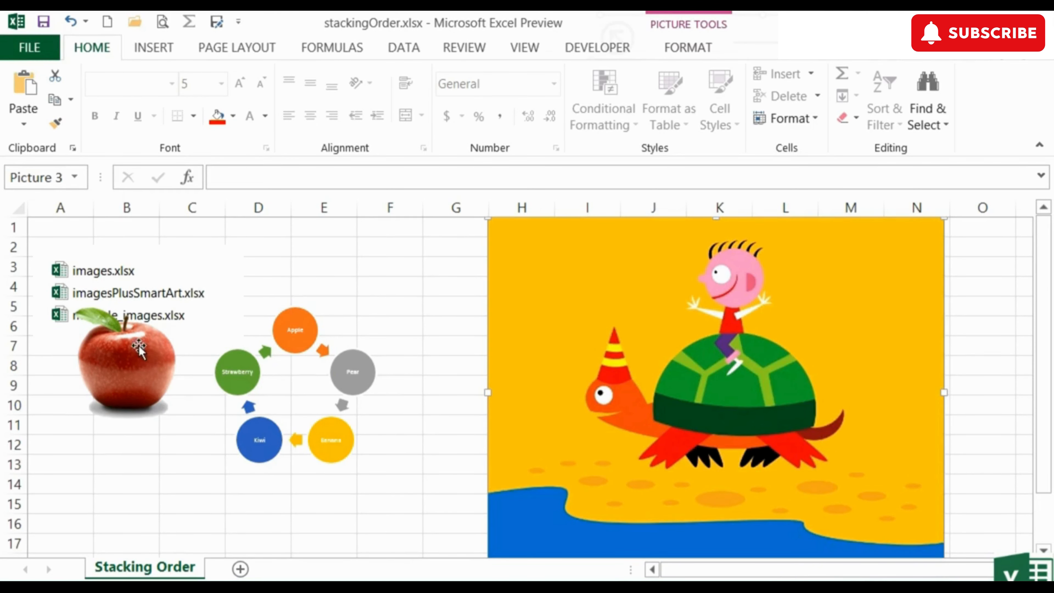
Move the apple picture so it overlaps the turtle picture's left edge and bring it to the front.
{"action": "left_click", "coordinate": [133, 367]}
{"action": "left_click_drag", "start_coordinate": [133, 367], "coordinate": [461, 307]}
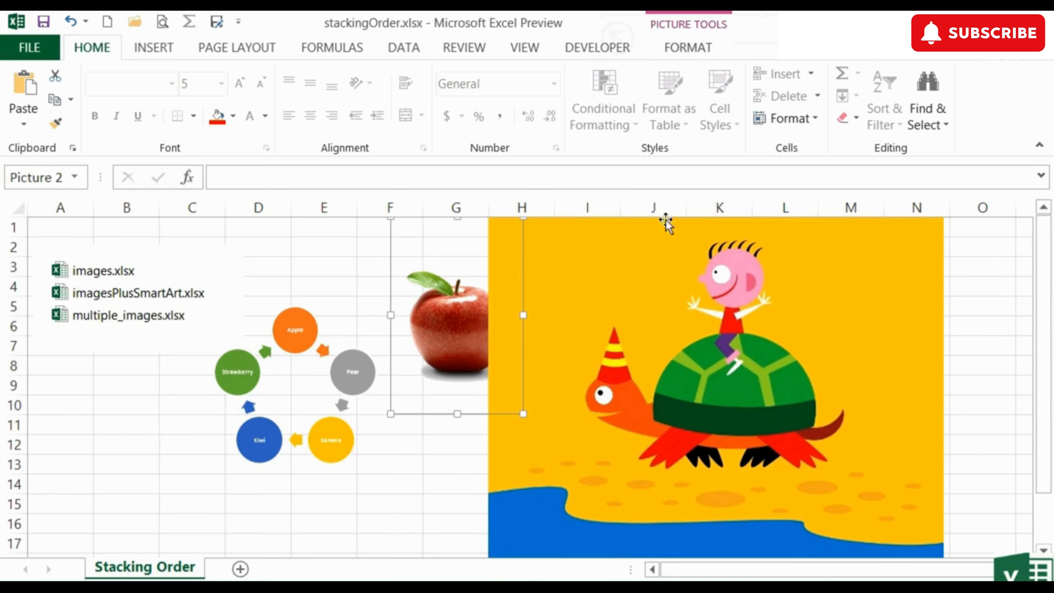
{"action": "left_click", "coordinate": [689, 47]}
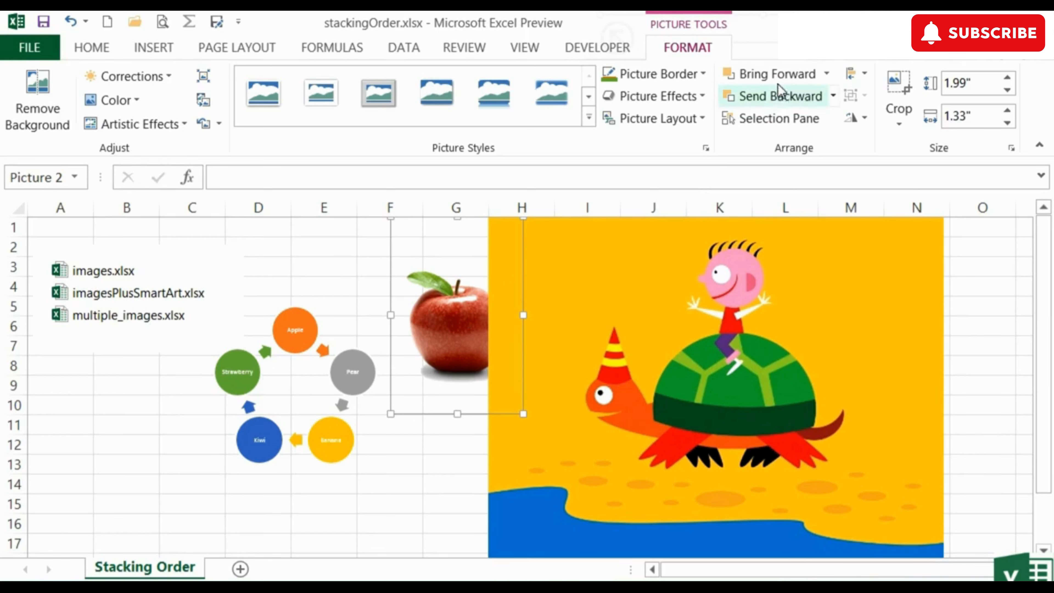
{"action": "left_click", "coordinate": [826, 75]}
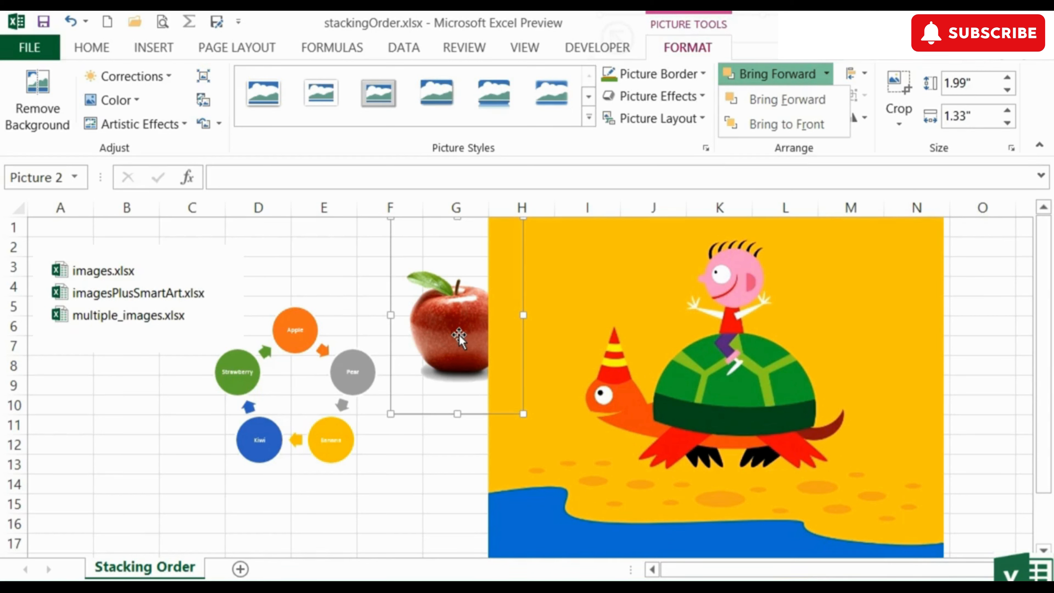
{"action": "left_click", "coordinate": [765, 126]}
Shrink the apple picture to about 1.07" by 0.71" and place it just in front of the turtle's face.
{"action": "left_click_drag", "start_coordinate": [481, 372], "coordinate": [562, 440]}
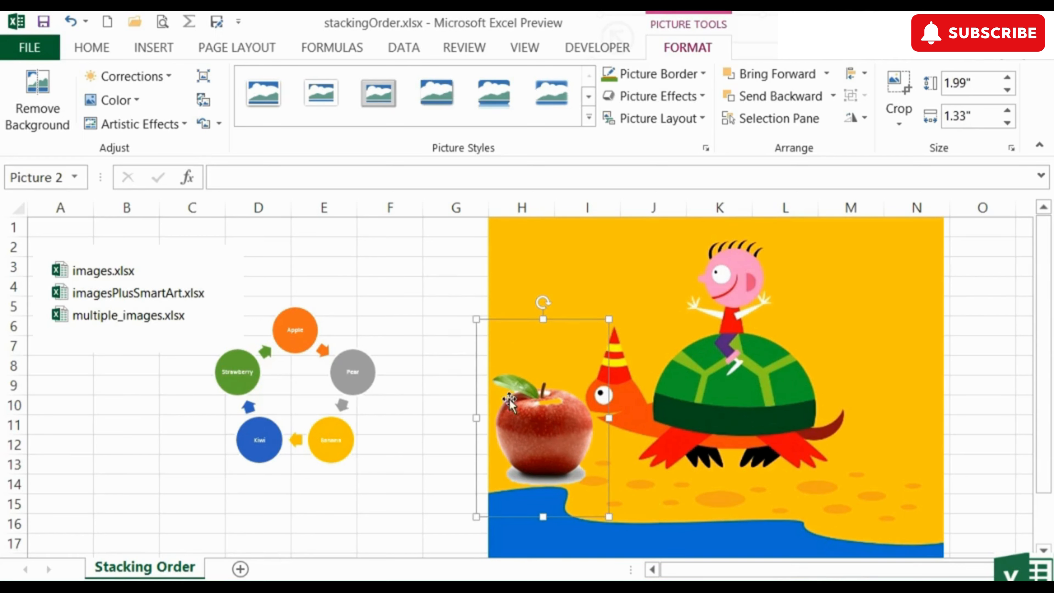
{"action": "left_click_drag", "start_coordinate": [476, 319], "coordinate": [539, 425]}
{"action": "left_click_drag", "start_coordinate": [569, 473], "coordinate": [564, 447]}
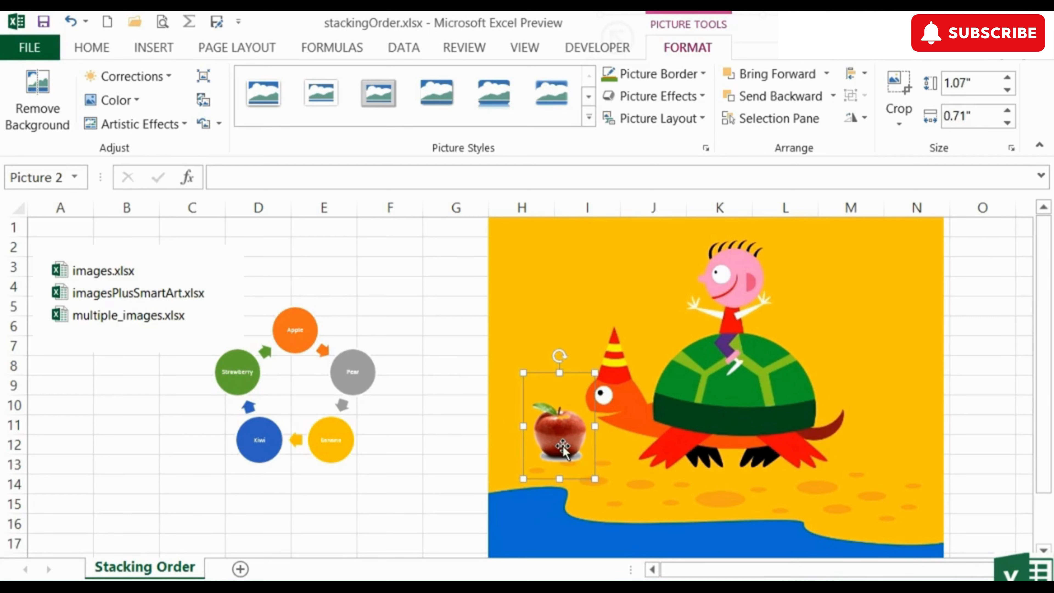
Move the SmartArt cycle onto the lower left of the turtle picture and bring it forward over the apple.
{"action": "left_click", "coordinate": [294, 314]}
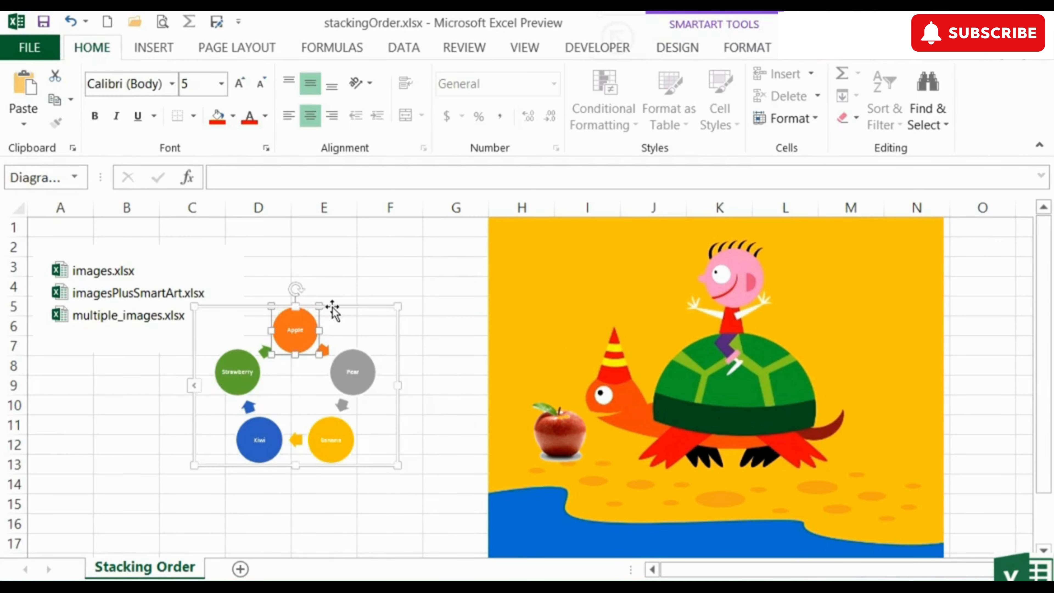
{"action": "left_click_drag", "start_coordinate": [332, 306], "coordinate": [680, 362]}
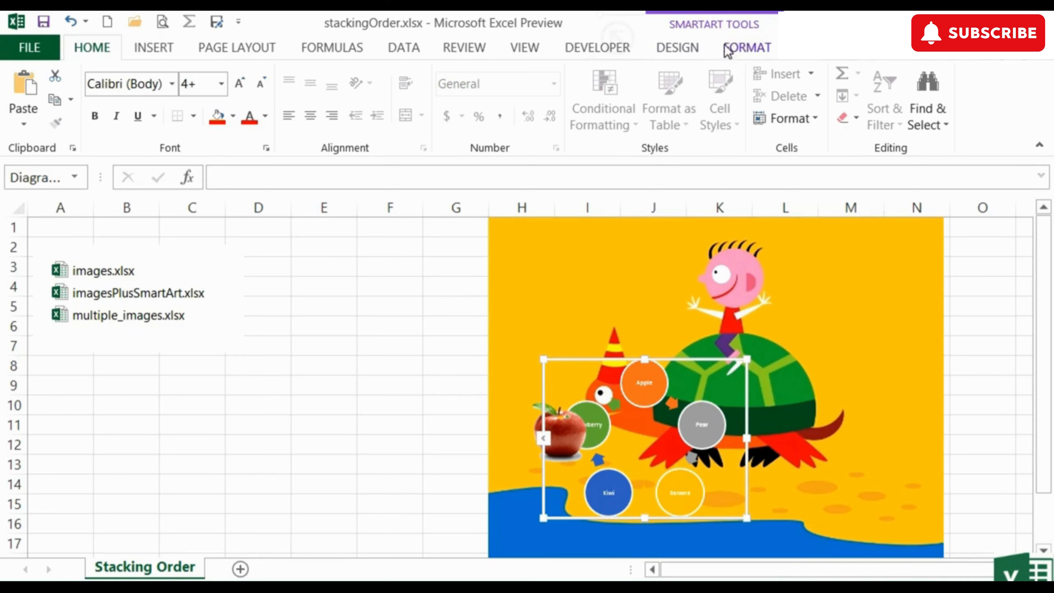
{"action": "left_click", "coordinate": [748, 47]}
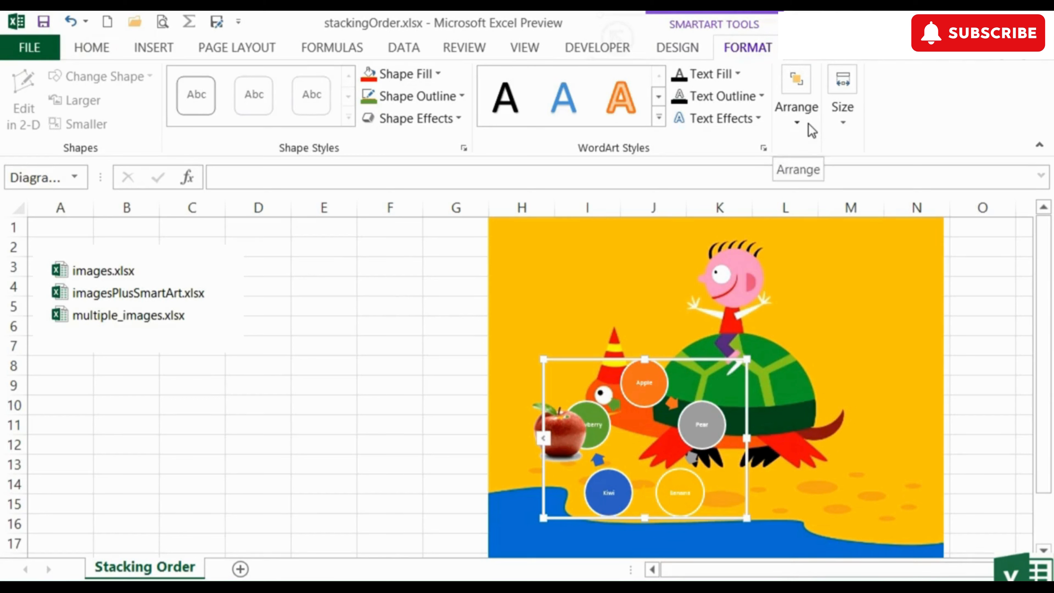
{"action": "left_click", "coordinate": [799, 123]}
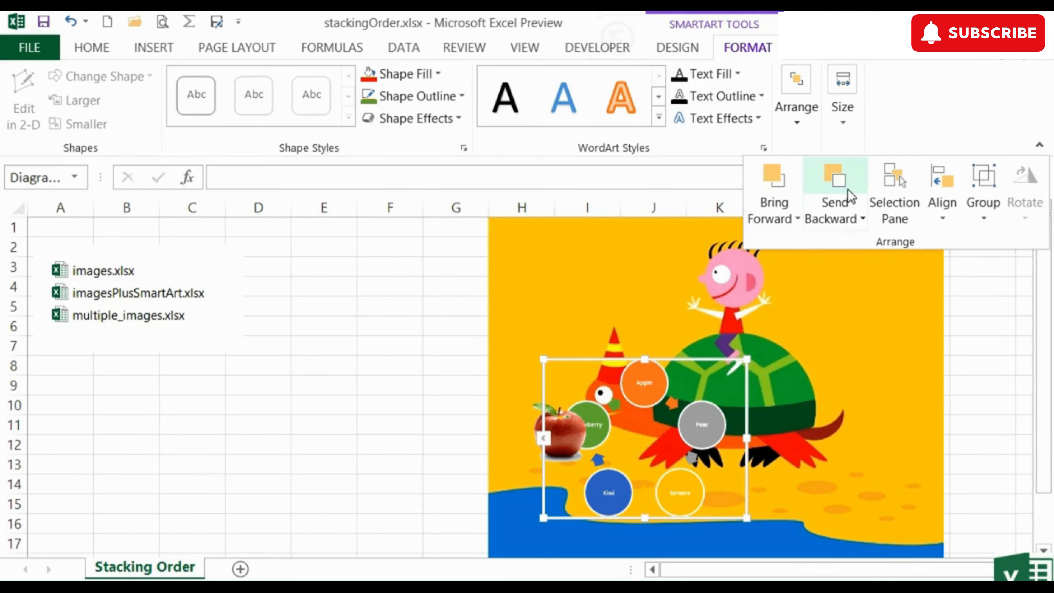
{"action": "left_click", "coordinate": [795, 223]}
{"action": "left_click", "coordinate": [802, 245]}
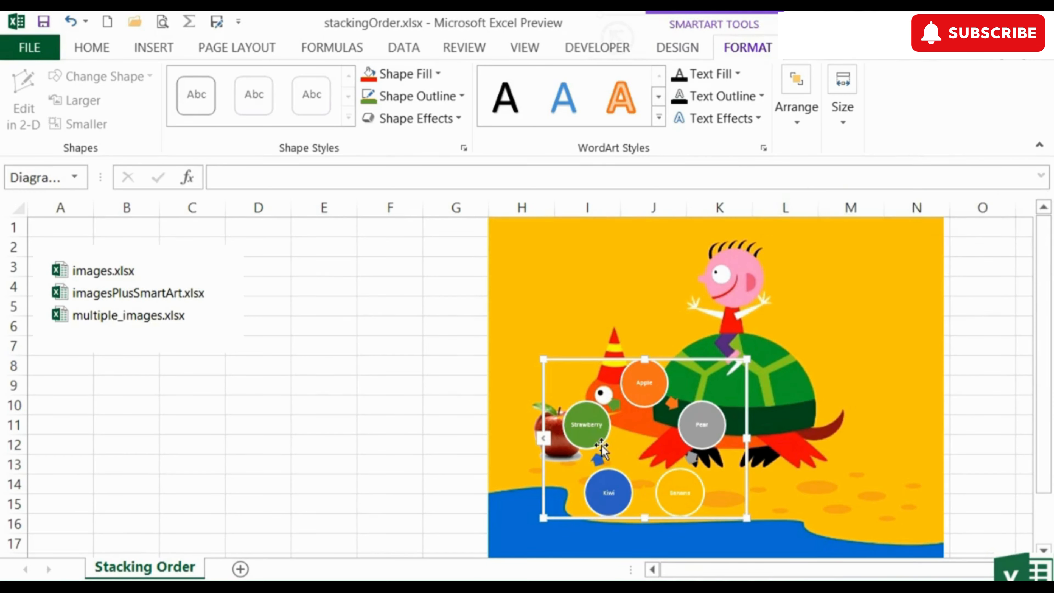
{"action": "left_click", "coordinate": [646, 394]}
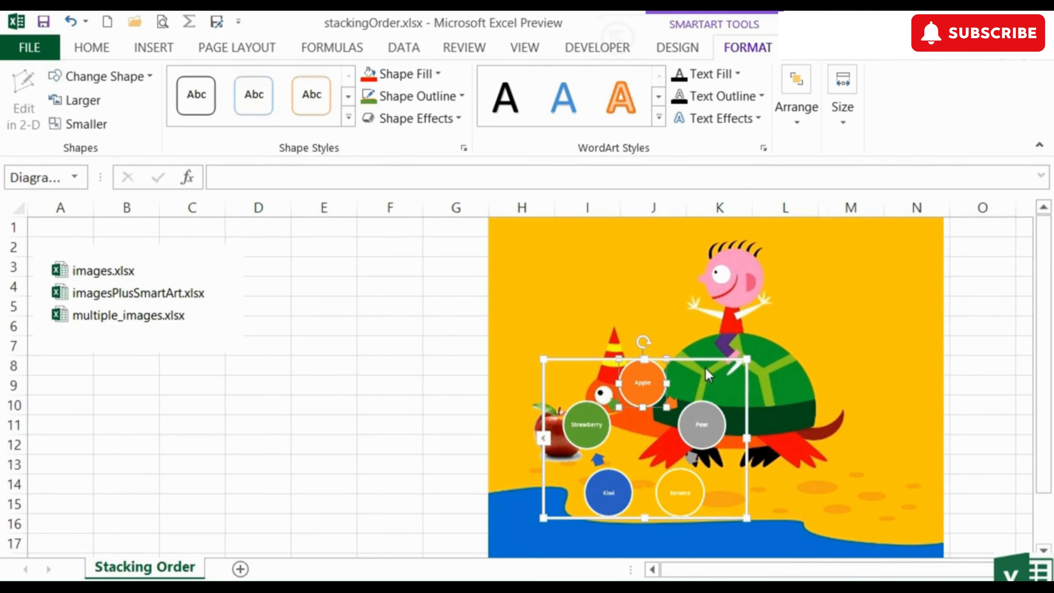
{"action": "left_click_drag", "start_coordinate": [711, 360], "coordinate": [673, 396]}
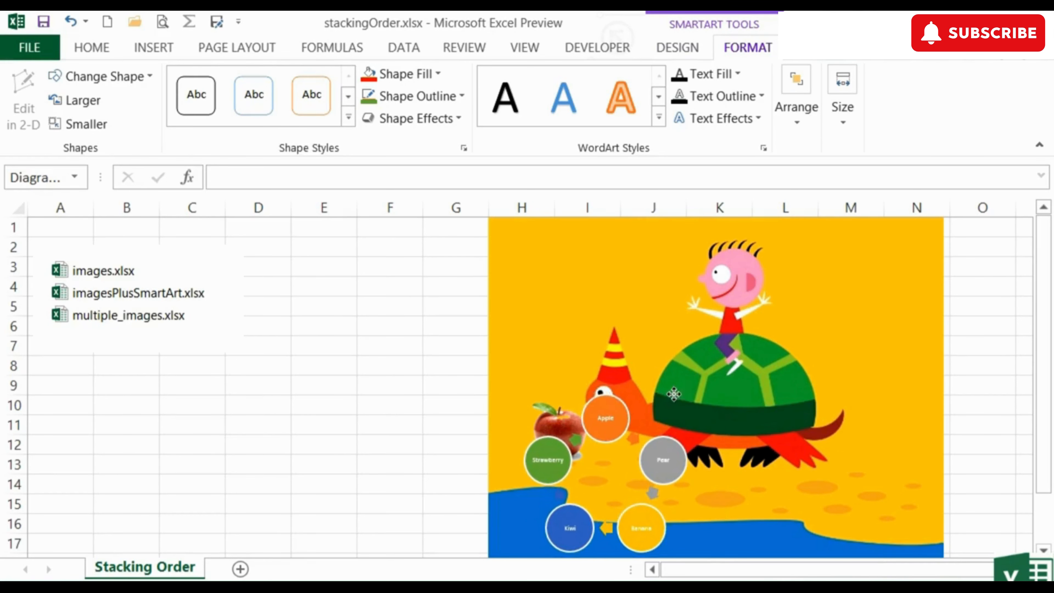
Bring the file list picture forward over the turtle picture and place it in that picture's upper right corner.
{"action": "left_click", "coordinate": [154, 312]}
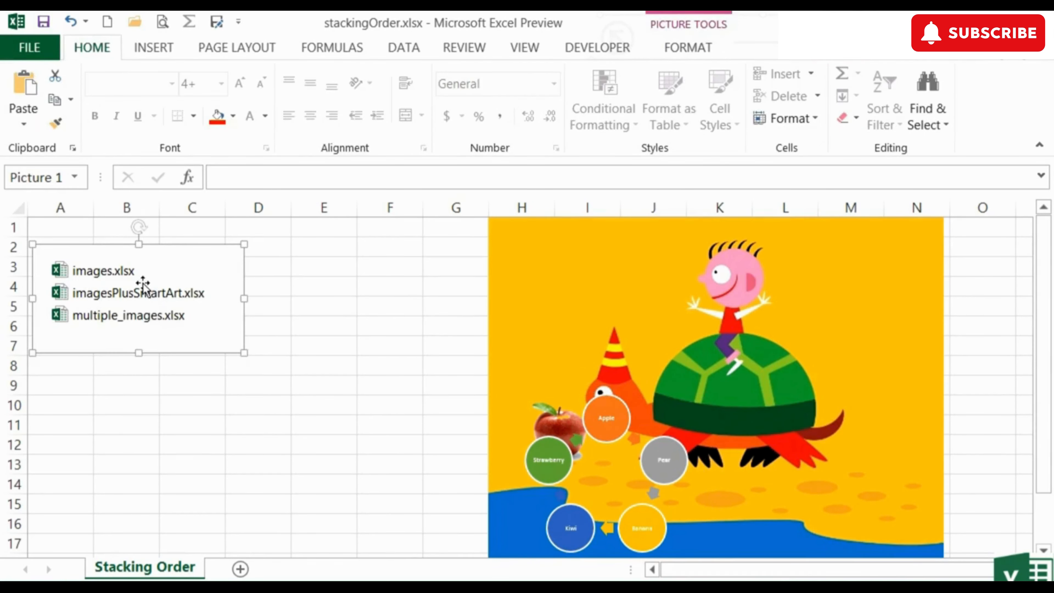
{"action": "left_click_drag", "start_coordinate": [142, 284], "coordinate": [503, 297]}
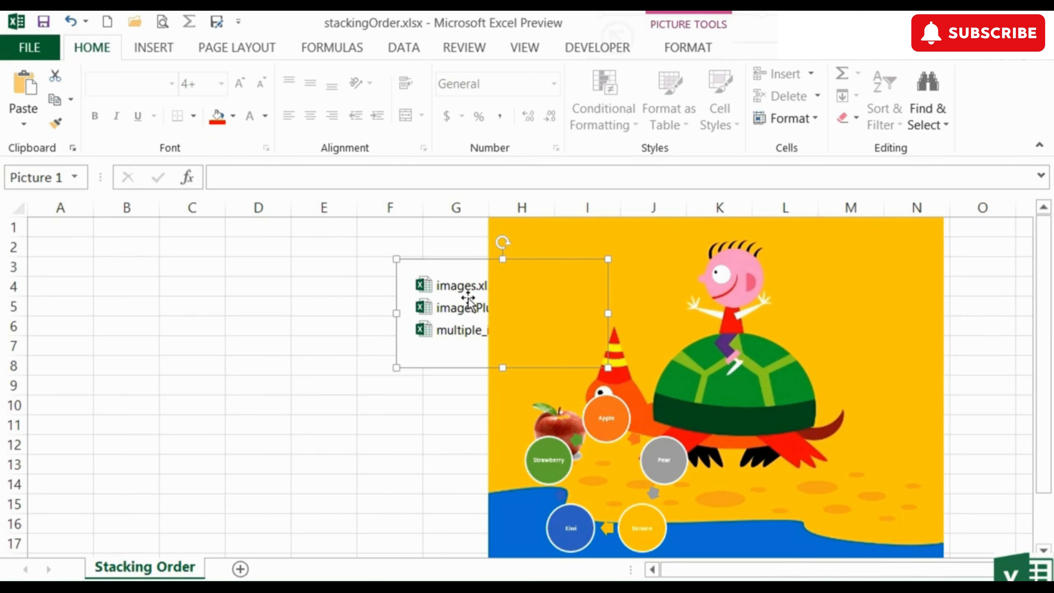
{"action": "left_click", "coordinate": [699, 48]}
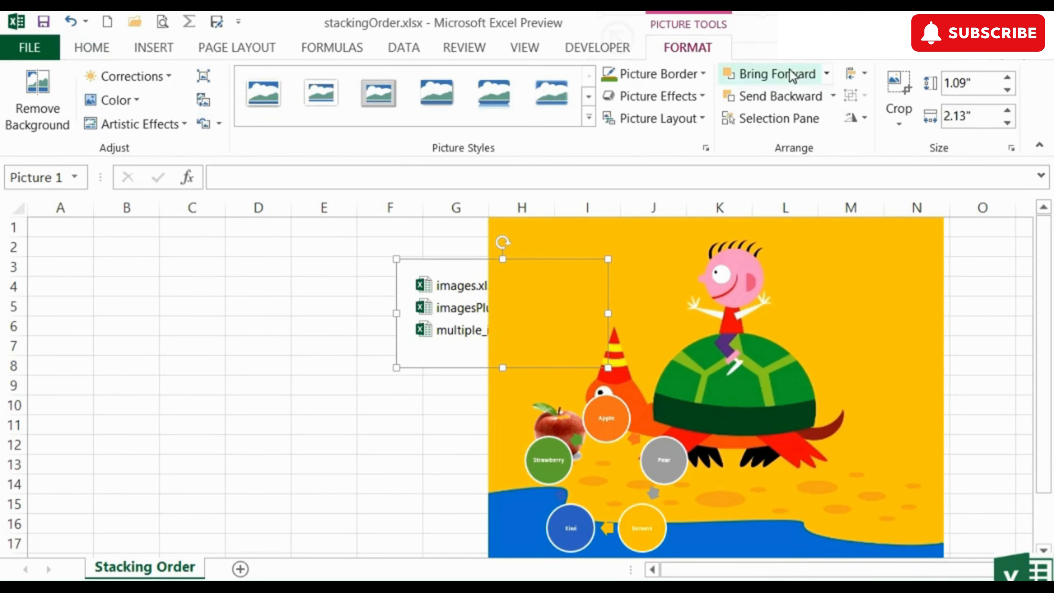
{"action": "left_click", "coordinate": [806, 78]}
{"action": "left_click_drag", "start_coordinate": [494, 324], "coordinate": [830, 298]}
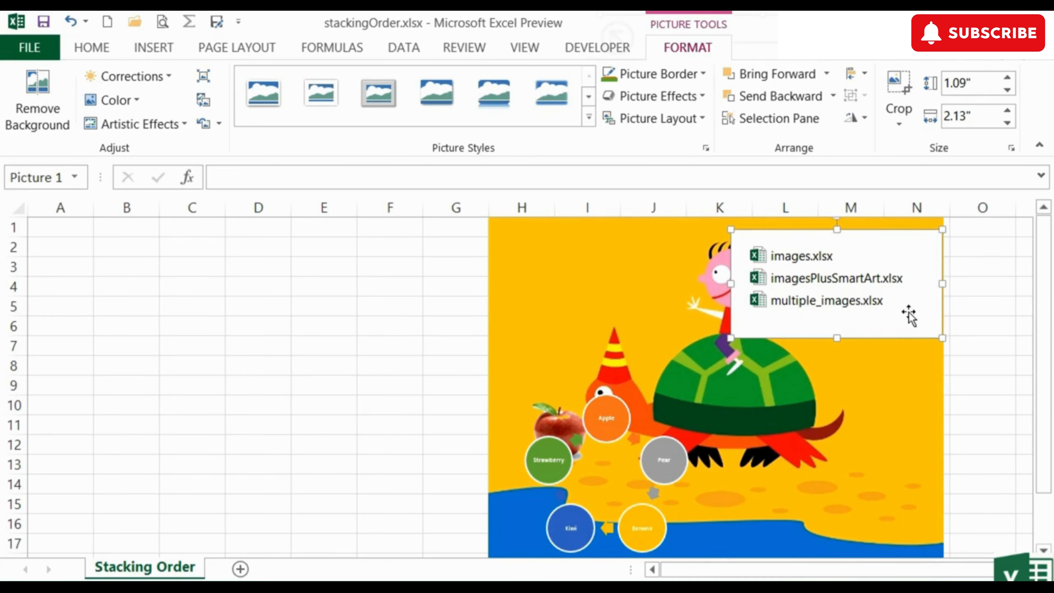
Try automatic background removal on the file list picture, keep its changes, and undo the removal.
{"action": "left_click", "coordinate": [683, 458]}
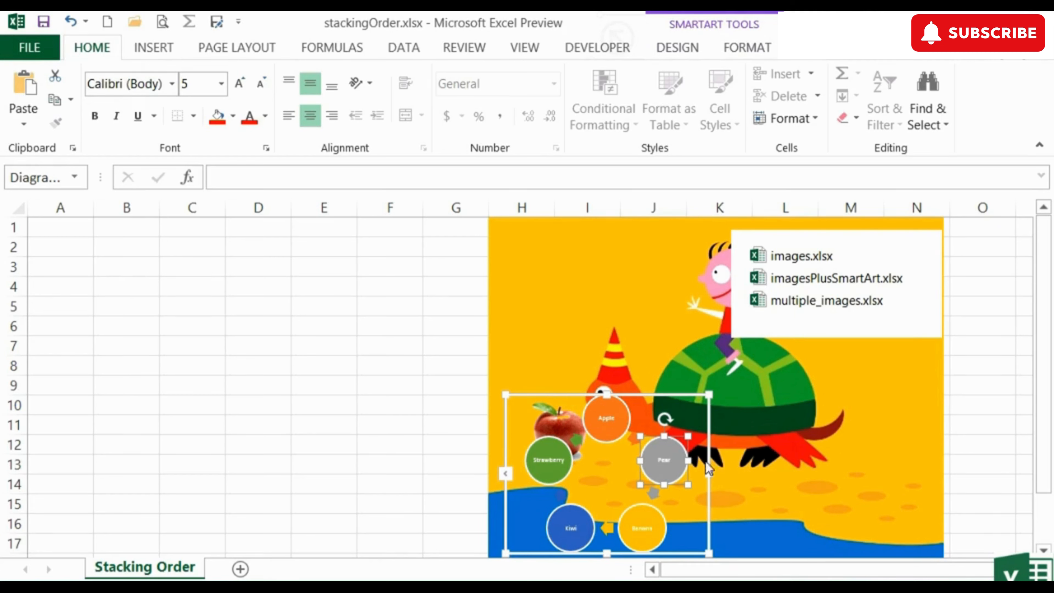
{"action": "left_click", "coordinate": [909, 298]}
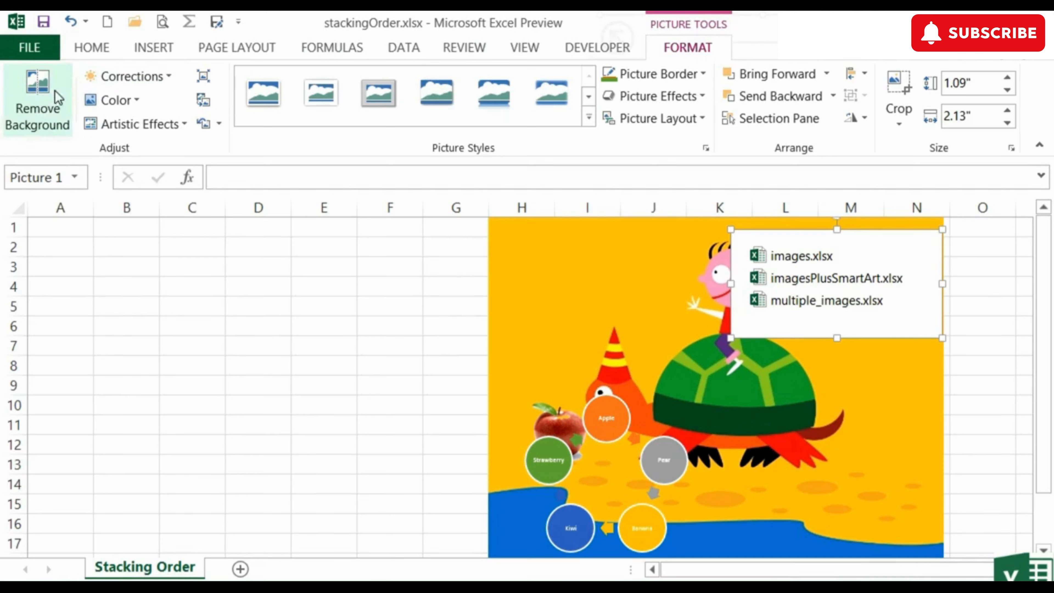
{"action": "left_click", "coordinate": [43, 111]}
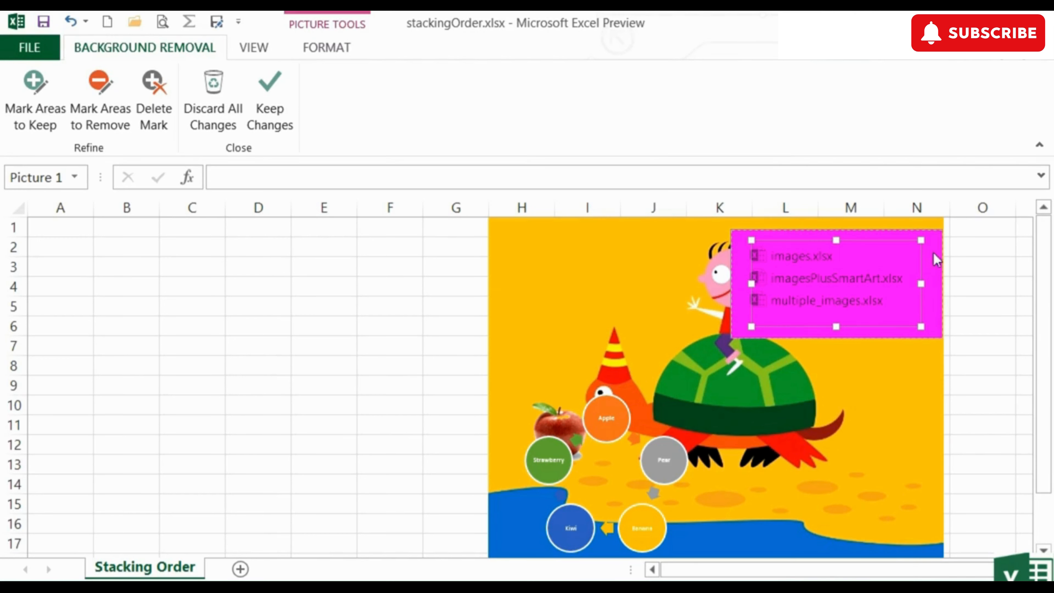
{"action": "left_click", "coordinate": [274, 96]}
{"action": "left_click", "coordinate": [988, 300]}
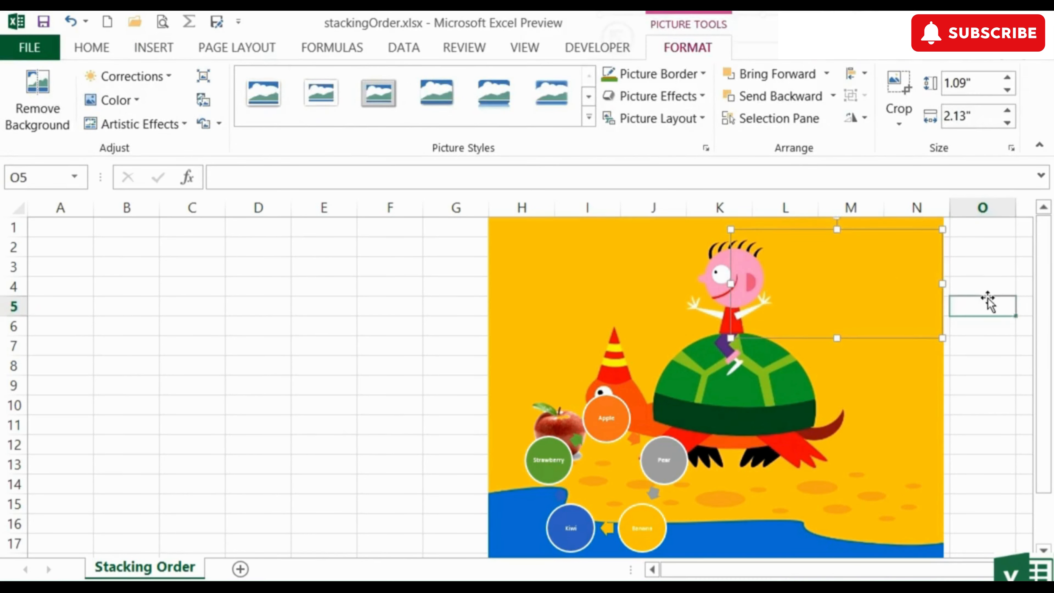
{"action": "left_click", "coordinate": [840, 294]}
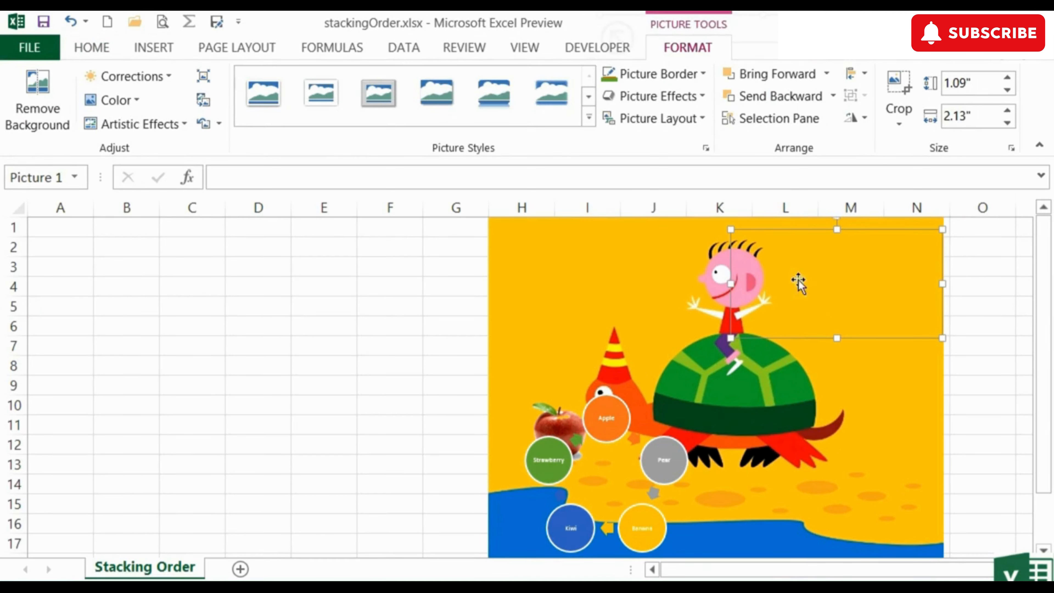
{"action": "left_click", "coordinate": [70, 23]}
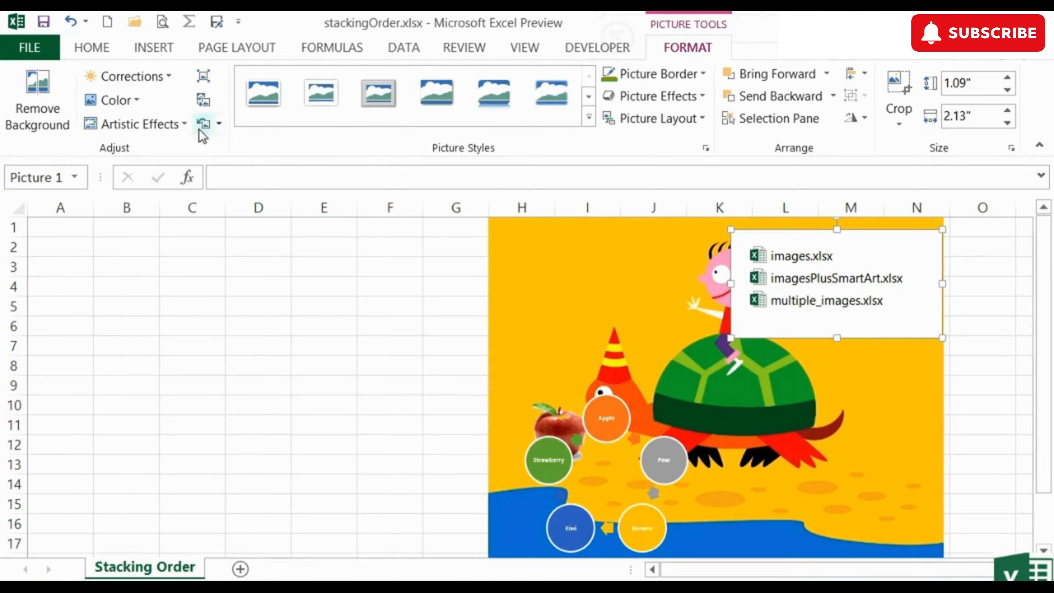
Make the file list picture's white background transparent with Set Transparent Color.
{"action": "left_click", "coordinate": [136, 104]}
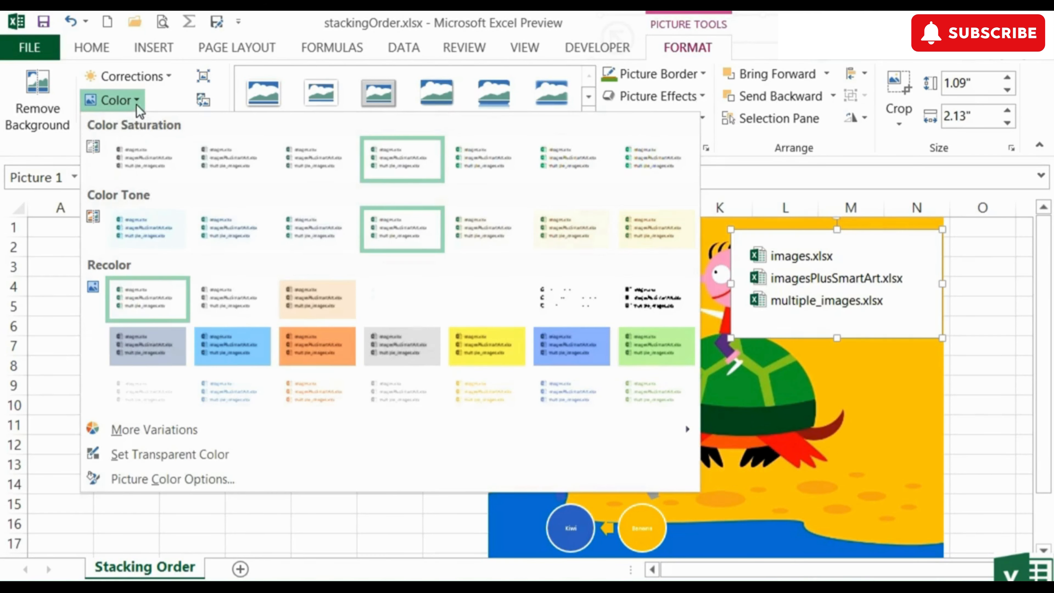
{"action": "left_click", "coordinate": [219, 454]}
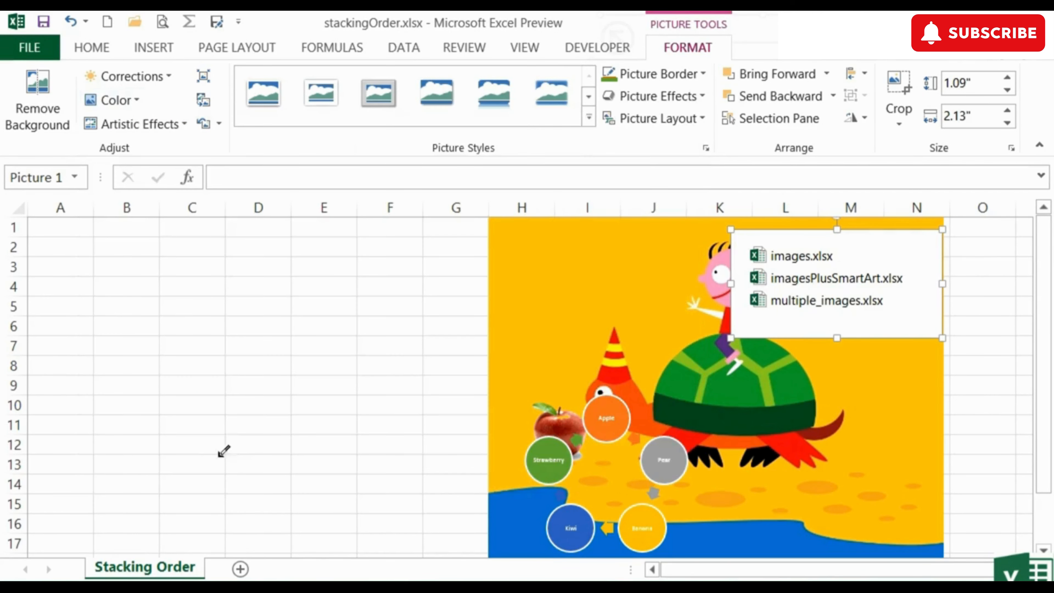
{"action": "left_click", "coordinate": [911, 317]}
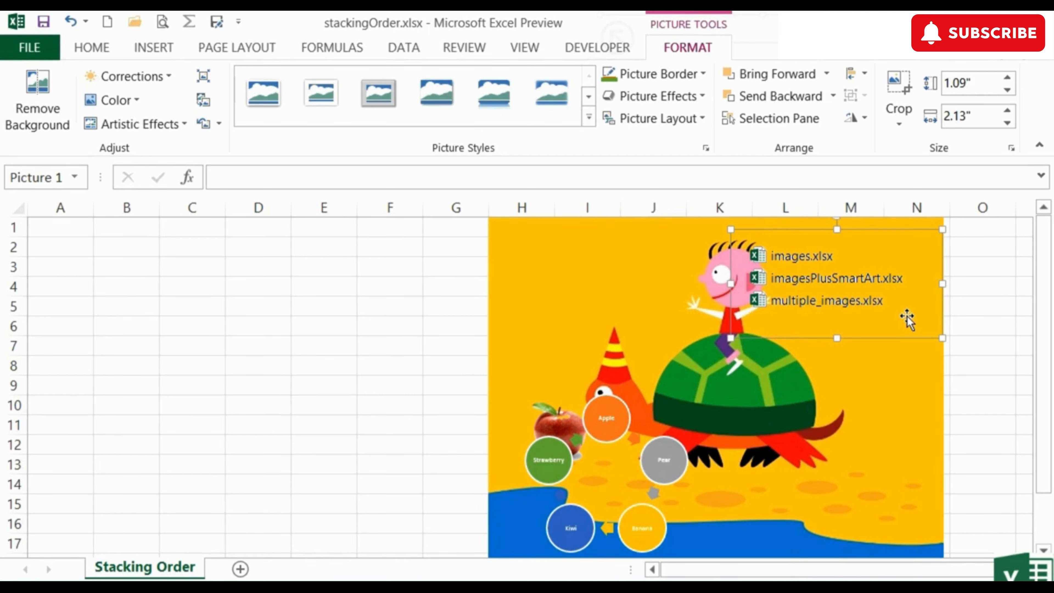
{"action": "left_click", "coordinate": [975, 327]}
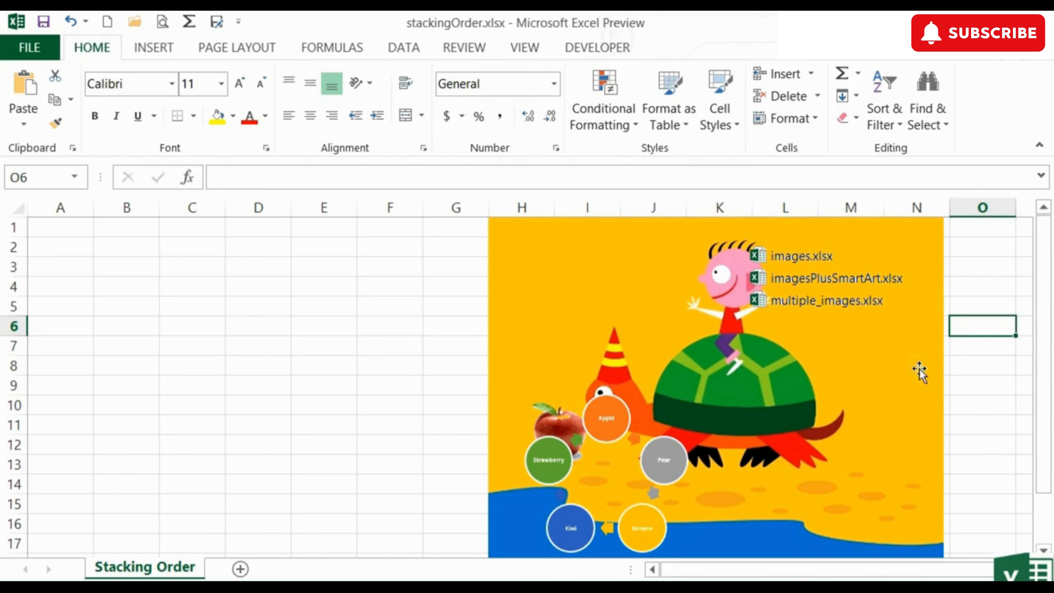
Move the file list picture to the upper left of the turtle picture, beside the rider's head.
{"action": "left_click", "coordinate": [863, 299]}
{"action": "left_click_drag", "start_coordinate": [869, 305], "coordinate": [657, 290]}
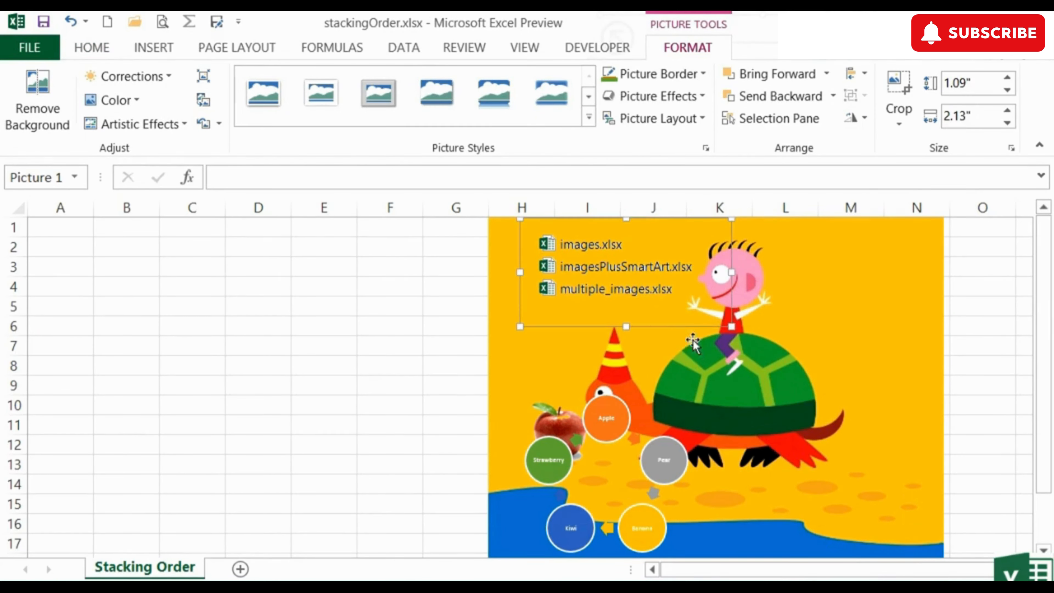
{"action": "left_click", "coordinate": [922, 338]}
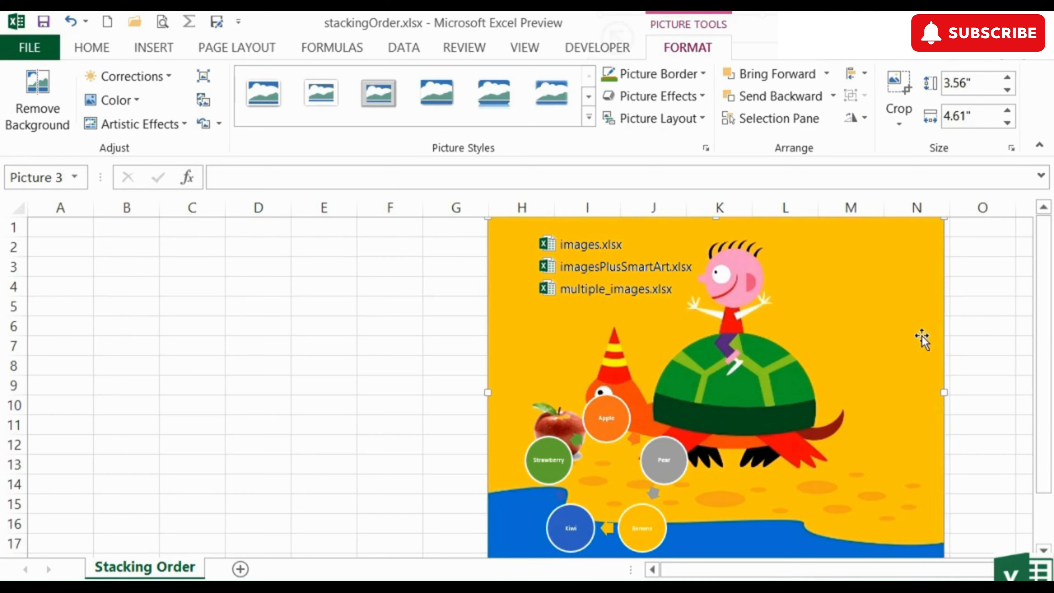